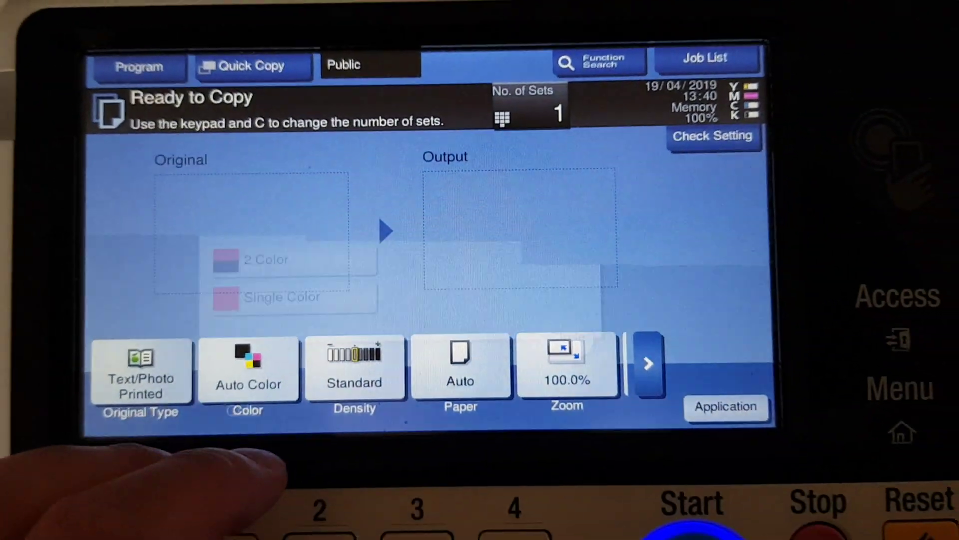
Set copying to Full Color on A4 paper from tray 1
left_click(225, 408)
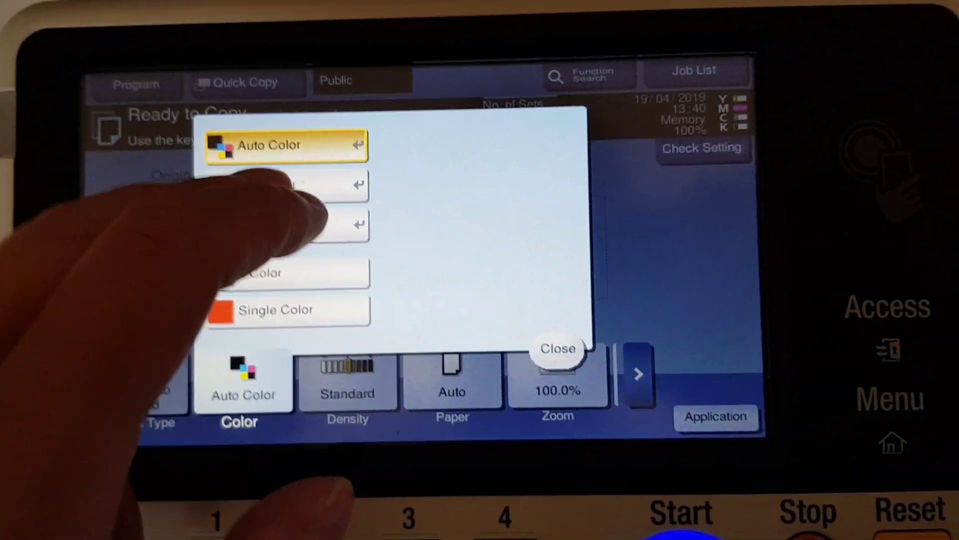
left_click(247, 150)
left_click(451, 375)
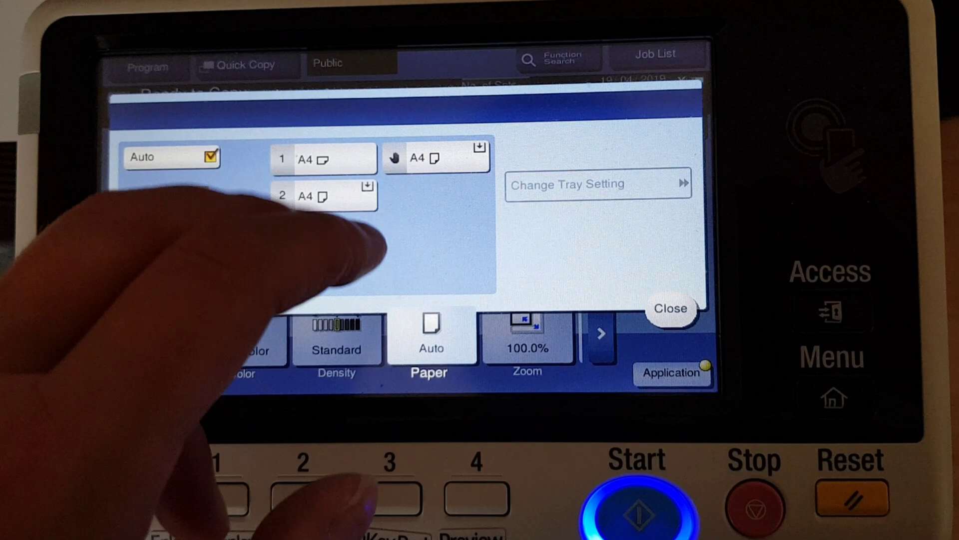
left_click(315, 162)
left_click(655, 322)
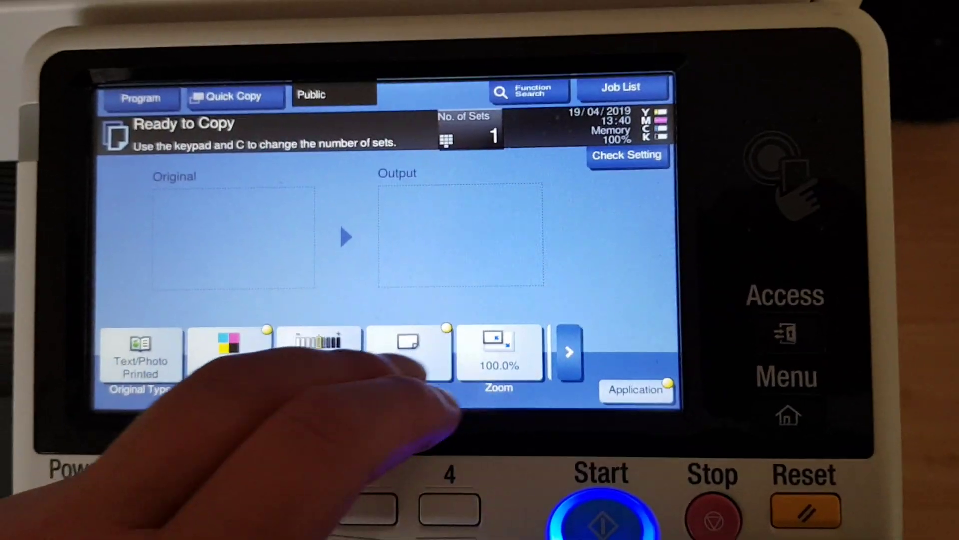
left_click(510, 352)
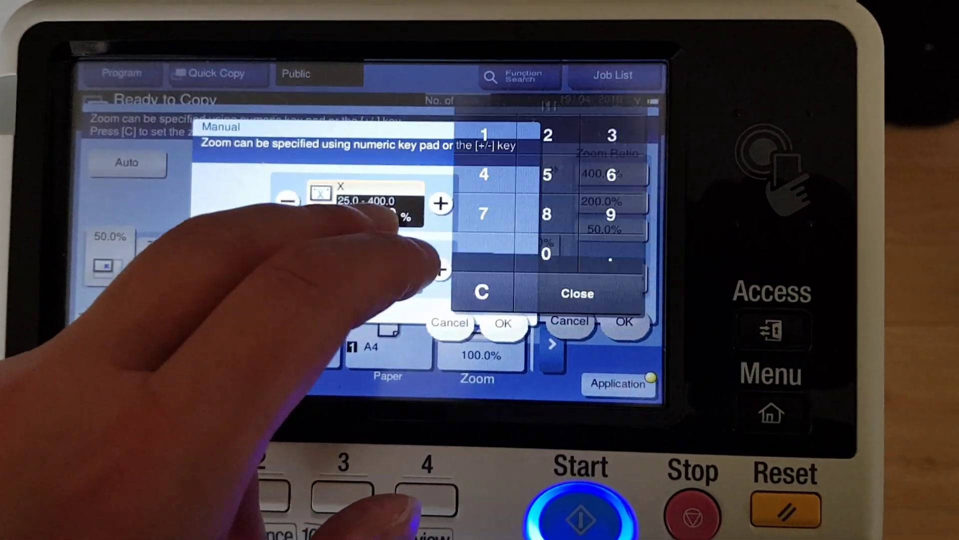
Set the manual zoom to 300% for both X and Y
left_click(608, 133)
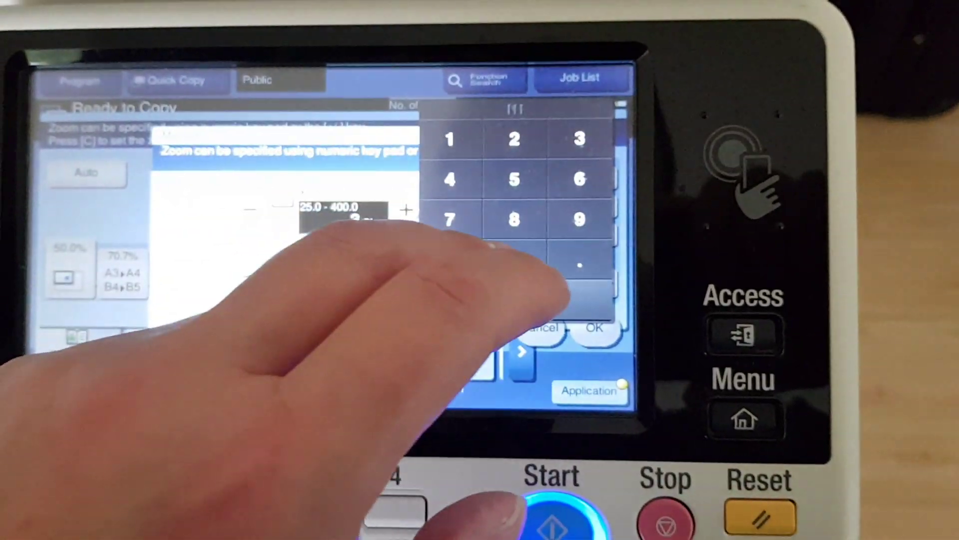
left_click(543, 251)
left_click(515, 259)
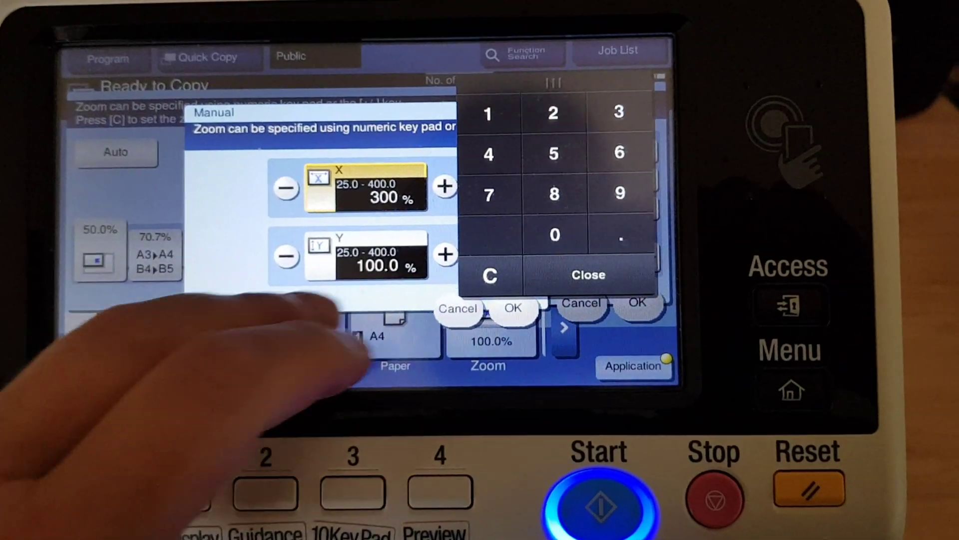
left_click(410, 167)
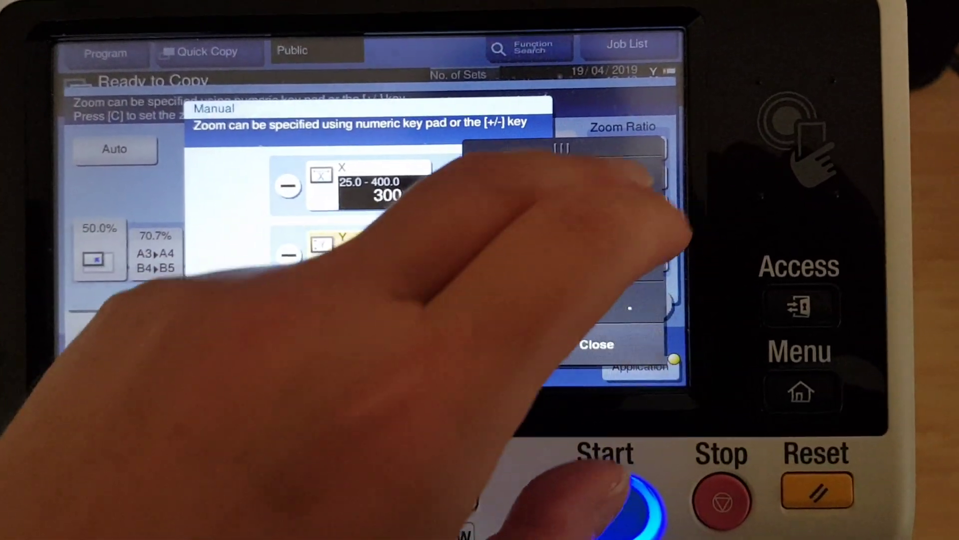
left_click(604, 178)
double_click(535, 300)
left_click(574, 344)
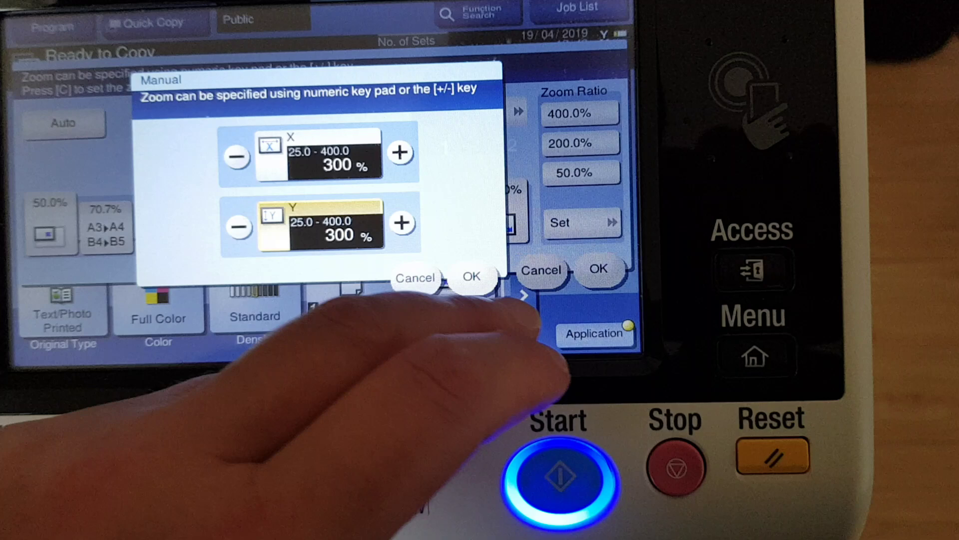
left_click(598, 261)
left_click(578, 319)
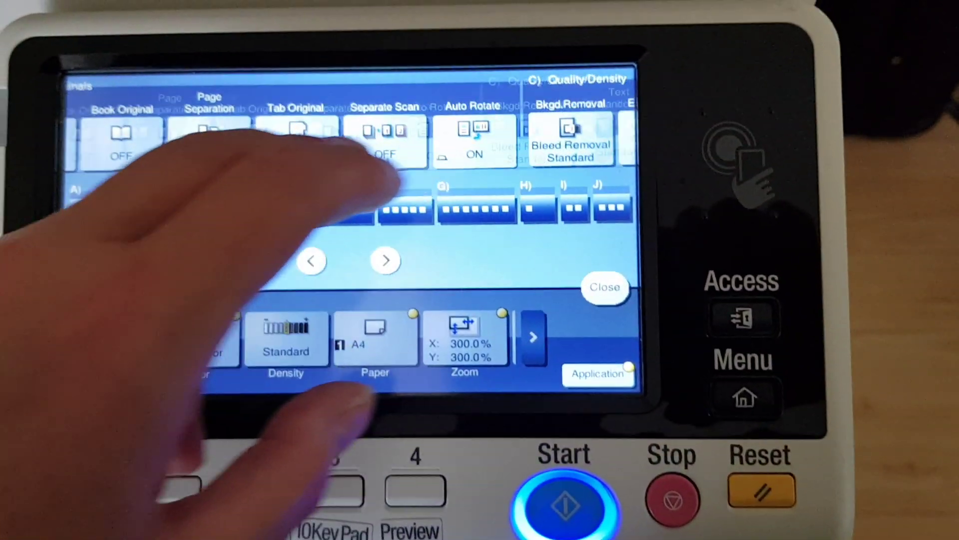
left_click_drag(450, 135, 225, 135)
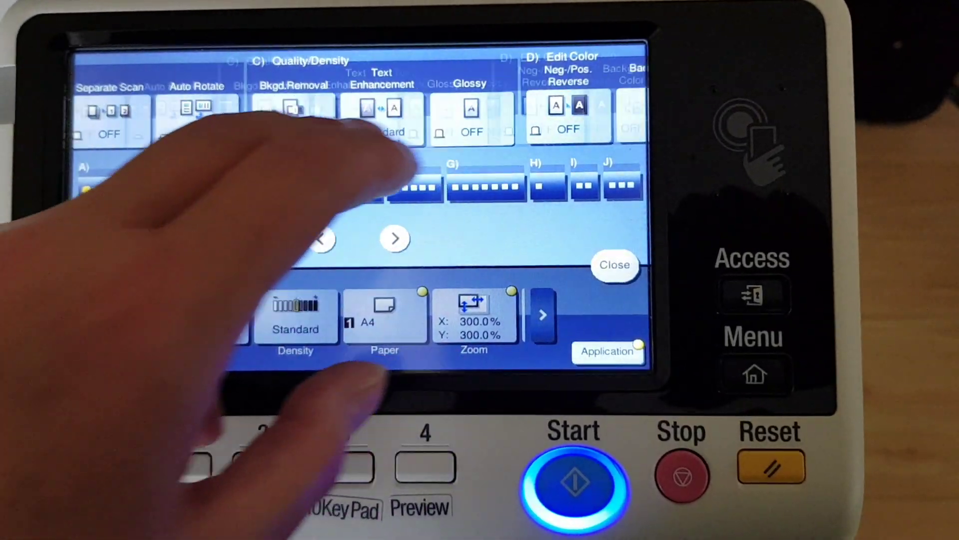
left_click_drag(450, 119, 262, 120)
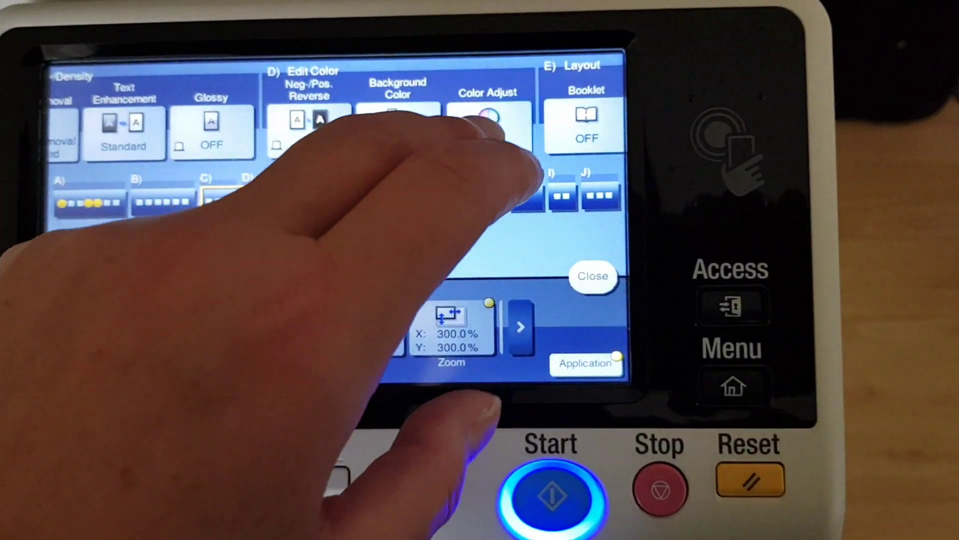
Review the saturation, density, contrast and sharpness adjustments, leaving density at -3
left_click(510, 113)
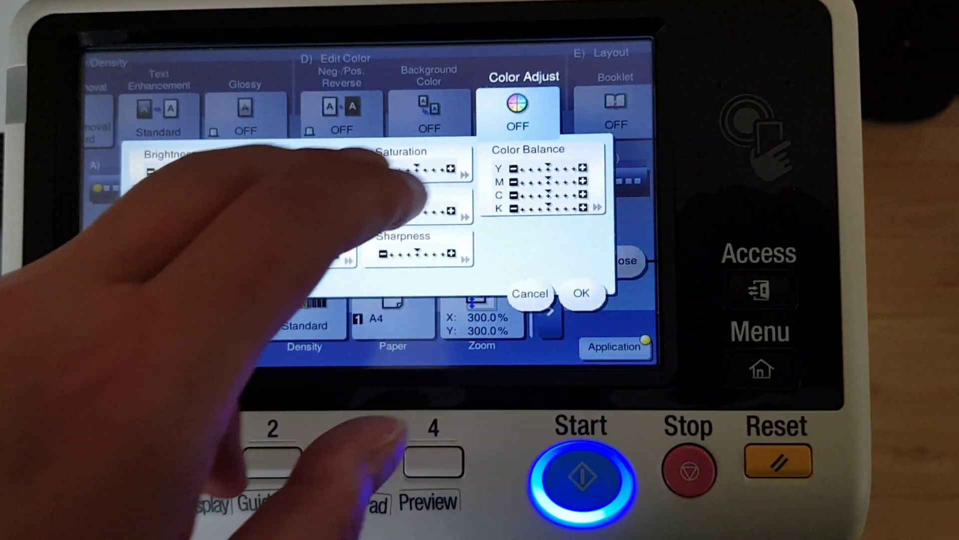
left_click(376, 217)
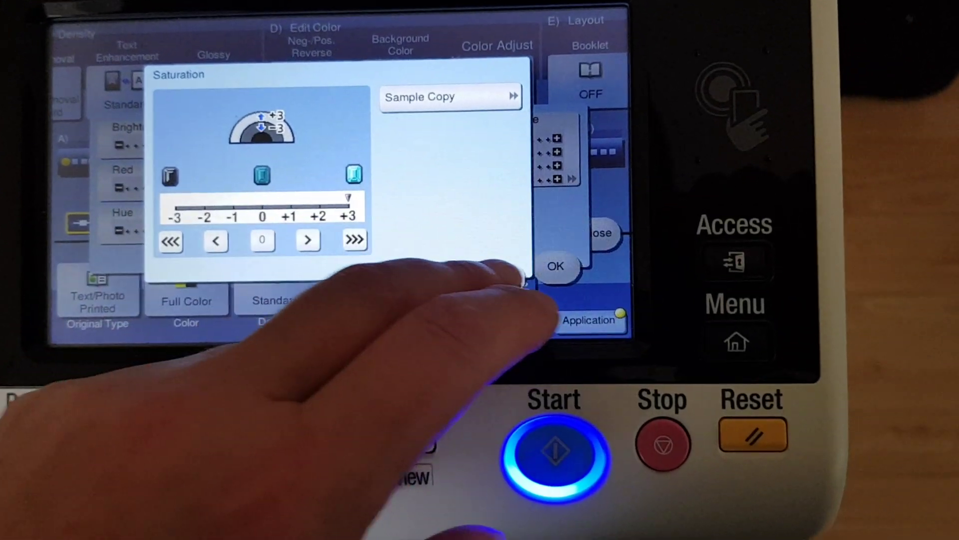
left_click(521, 307)
left_click(285, 225)
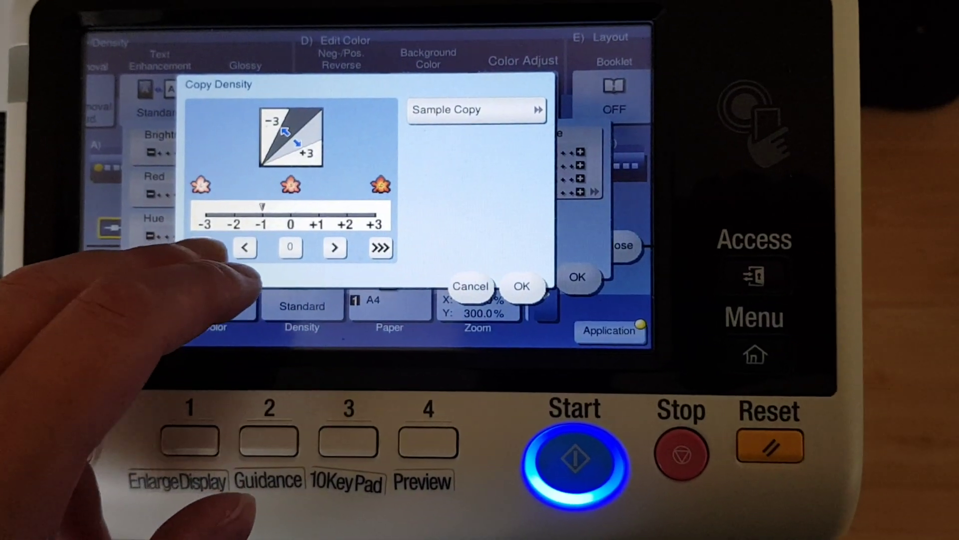
left_click(512, 279)
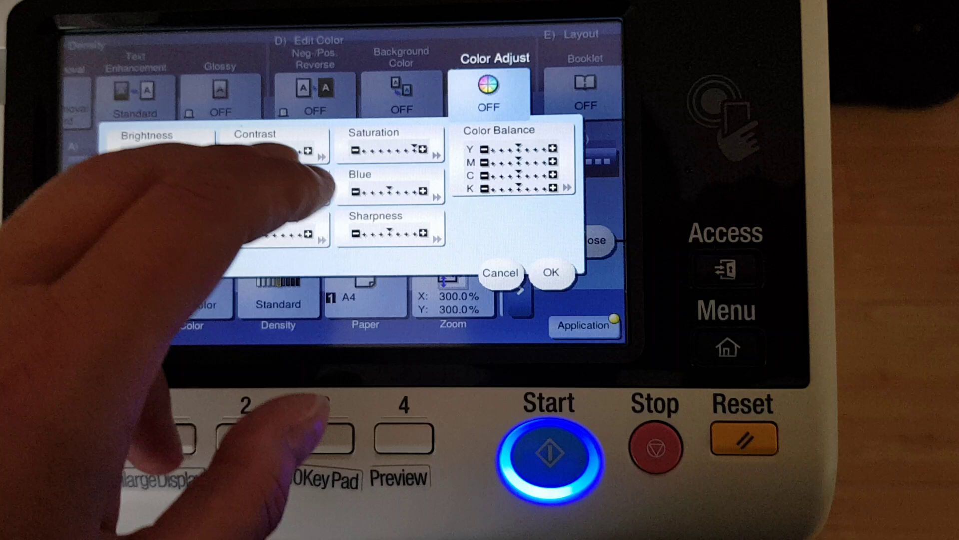
left_click(257, 133)
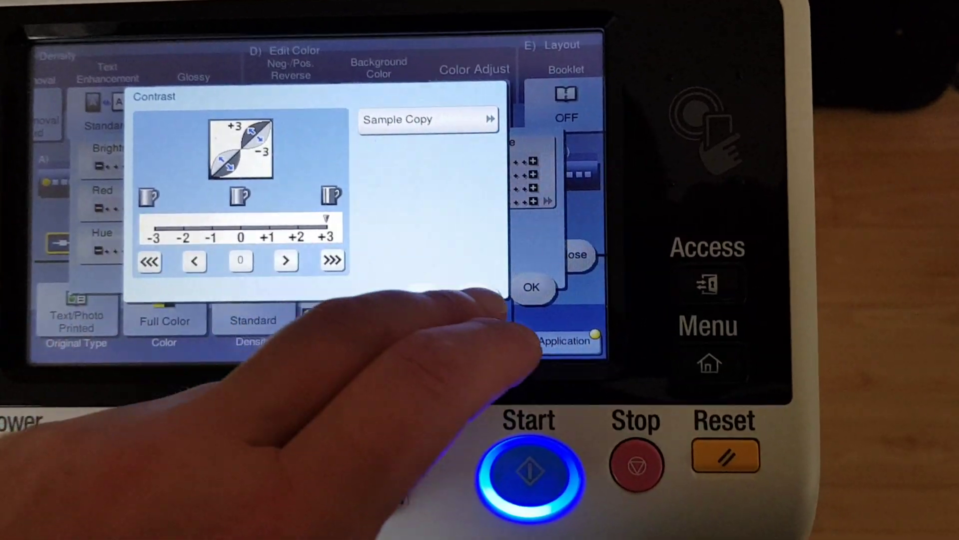
left_click(502, 298)
left_click(367, 232)
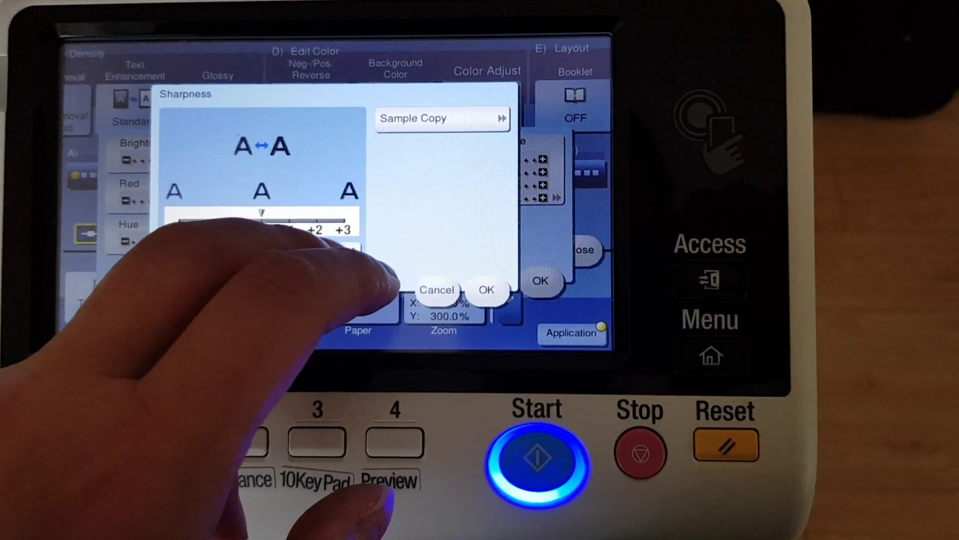
left_click(488, 298)
Step through Magenta, Cyan and Black colour balance, confirm, and close back to copying
left_click(454, 162)
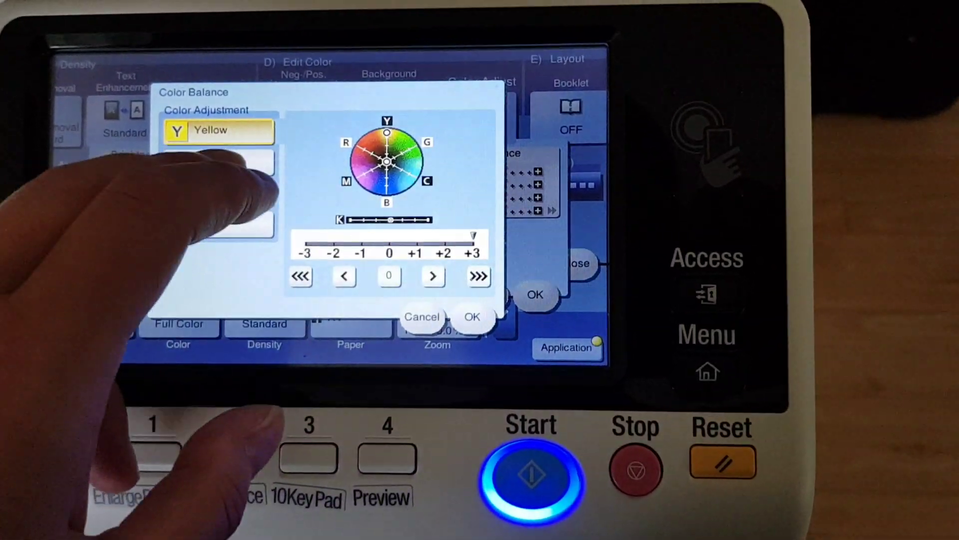
left_click(231, 159)
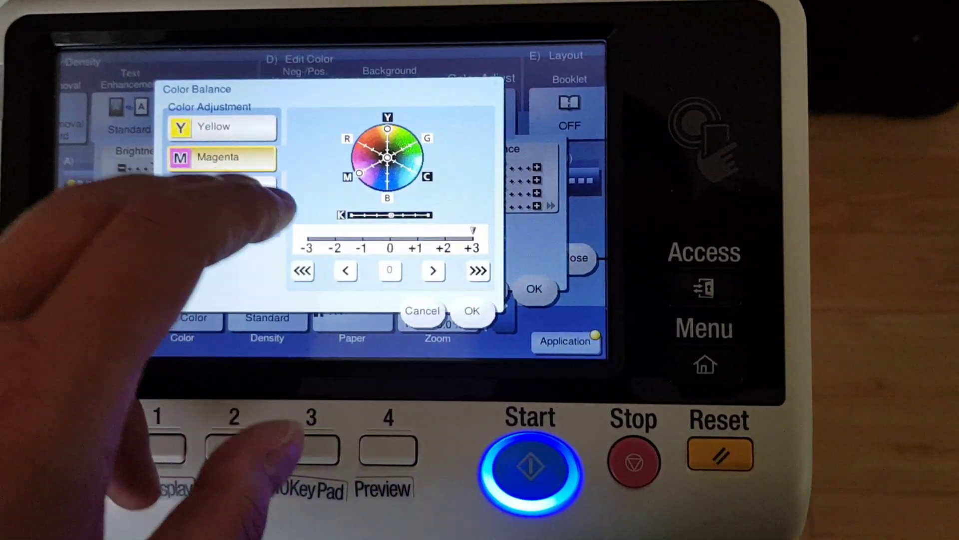
left_click(227, 187)
left_click(232, 217)
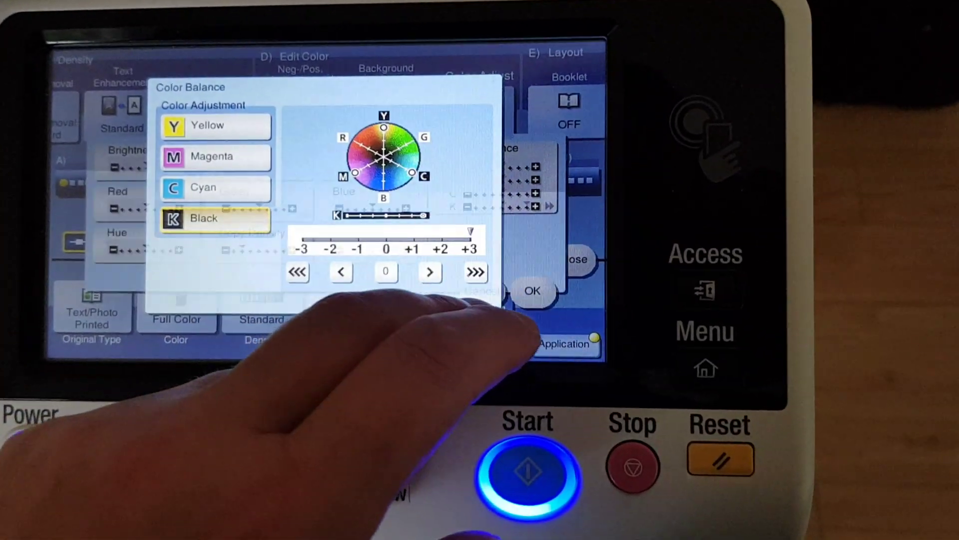
left_click(538, 296)
left_click(568, 321)
left_click(578, 257)
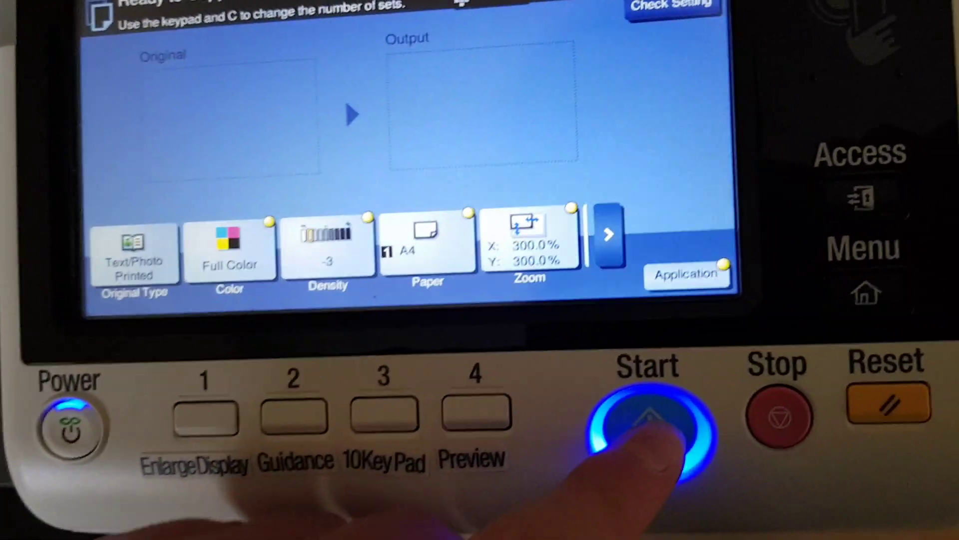
Scan the magazine original as job 1410 at 300% full colour
left_click(681, 427)
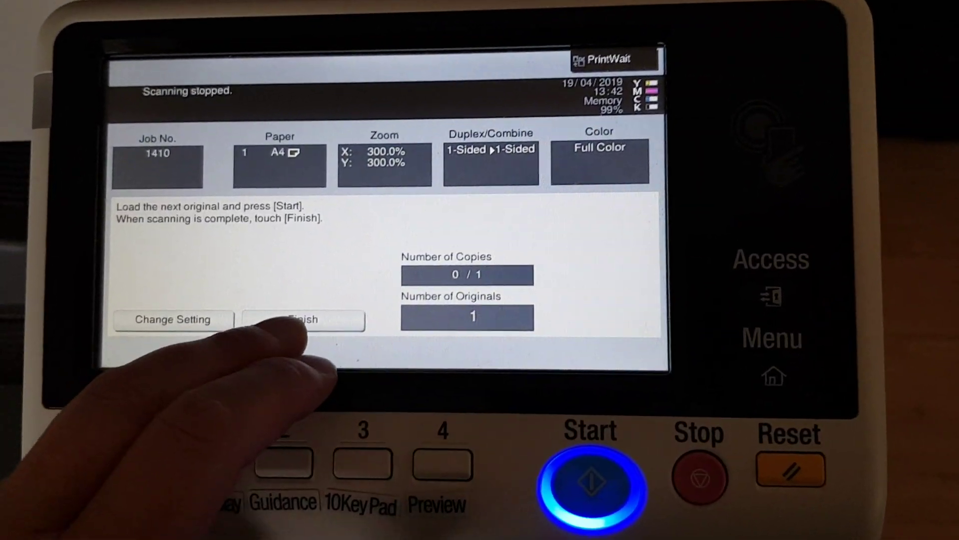
Print the scanned 300% full-colour copy and wait until Ready to Copy returns
left_click(593, 488)
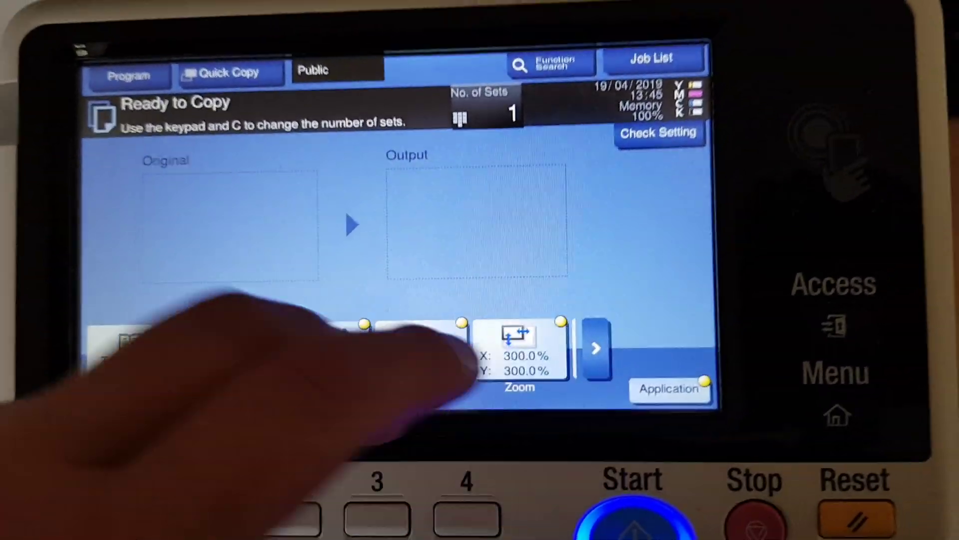
Change the zoom to 400.0% and scan the original as job 1413
left_click(543, 345)
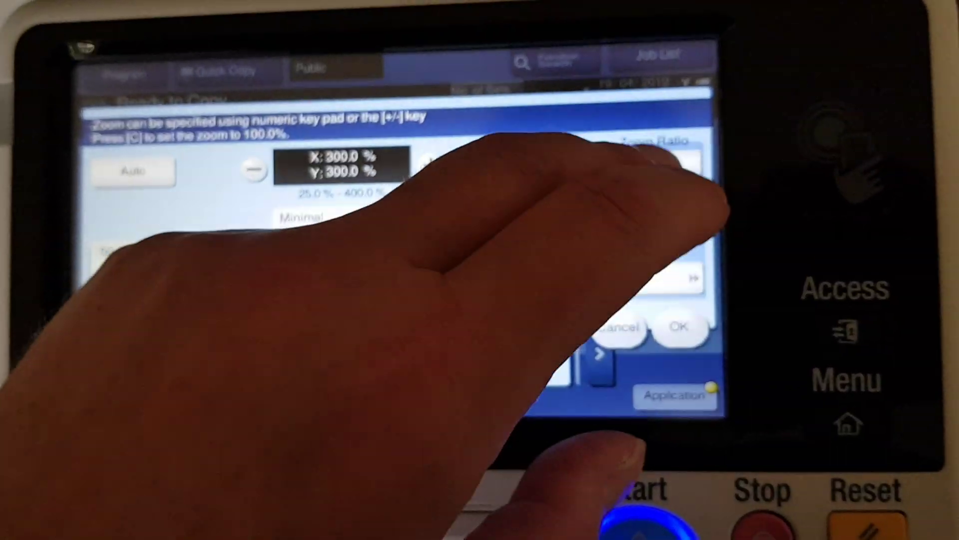
left_click(655, 161)
left_click(494, 296)
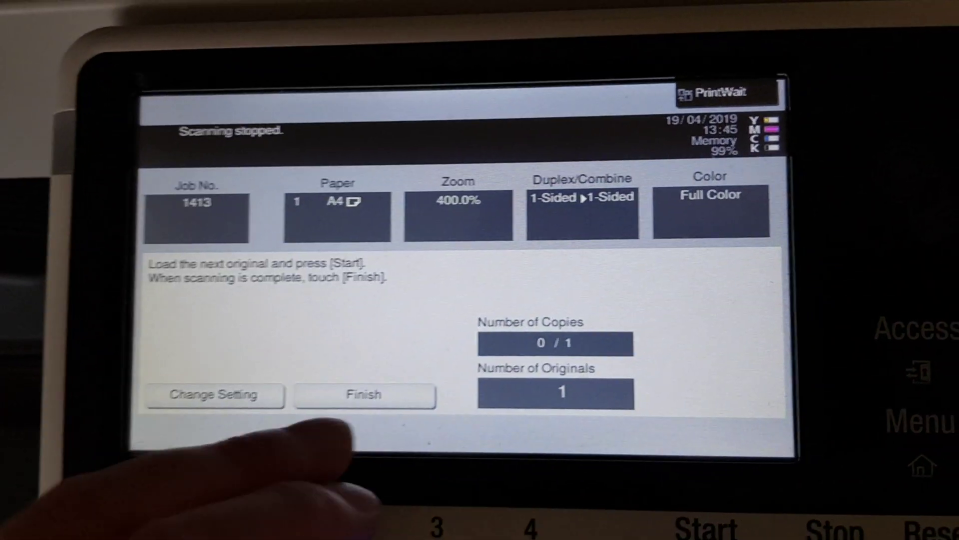
Finish the 400% scan so job 1414 prints in full colour
left_click(365, 392)
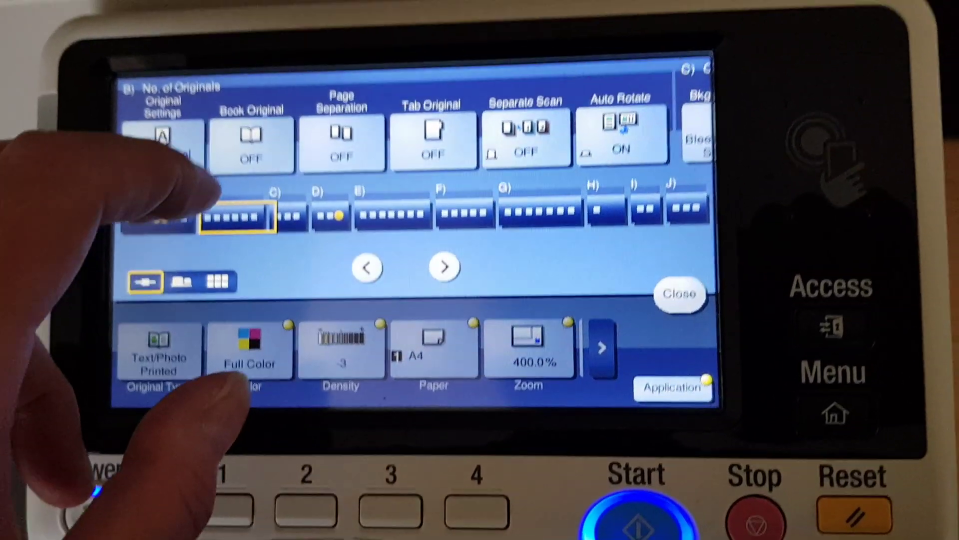
Set the original size to metric A4 in Original Settings
left_click(161, 139)
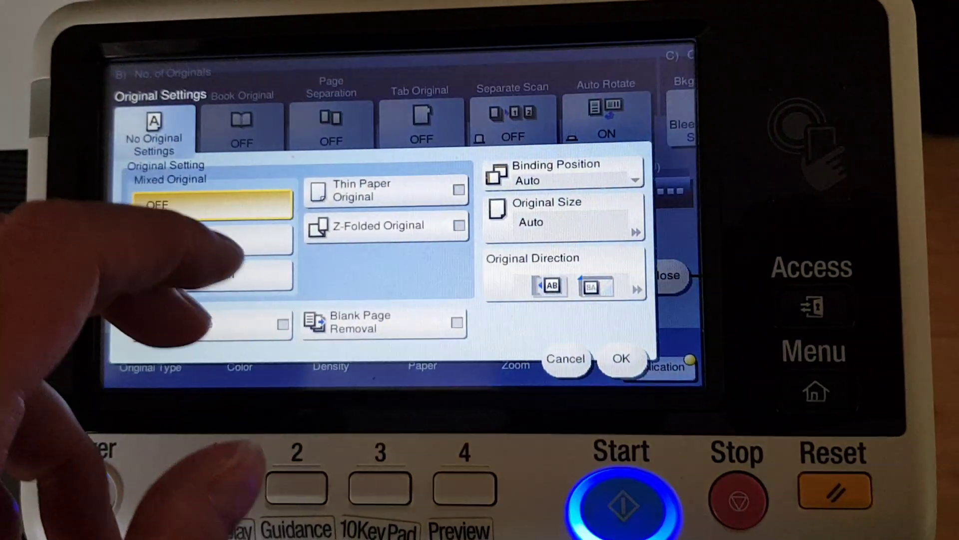
left_click(570, 225)
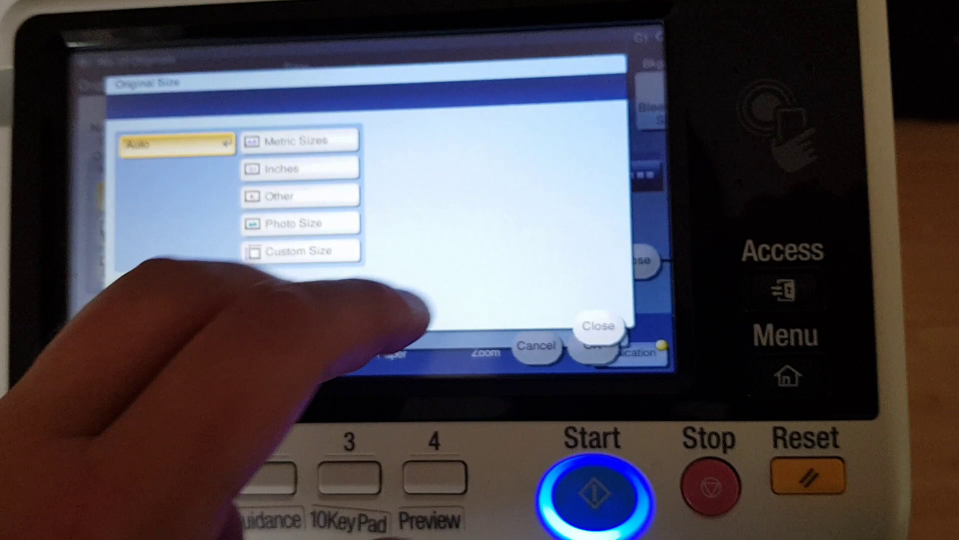
left_click(363, 162)
left_click(458, 210)
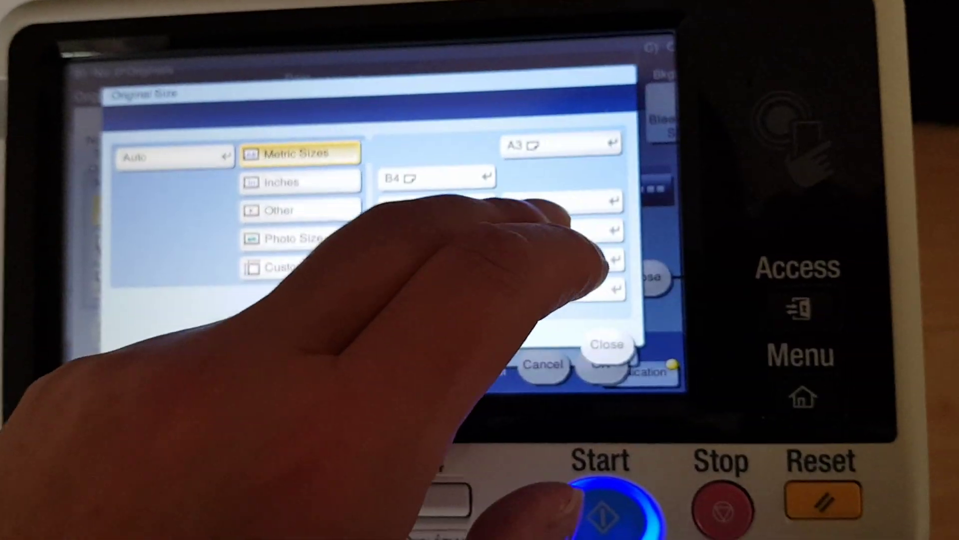
left_click(616, 368)
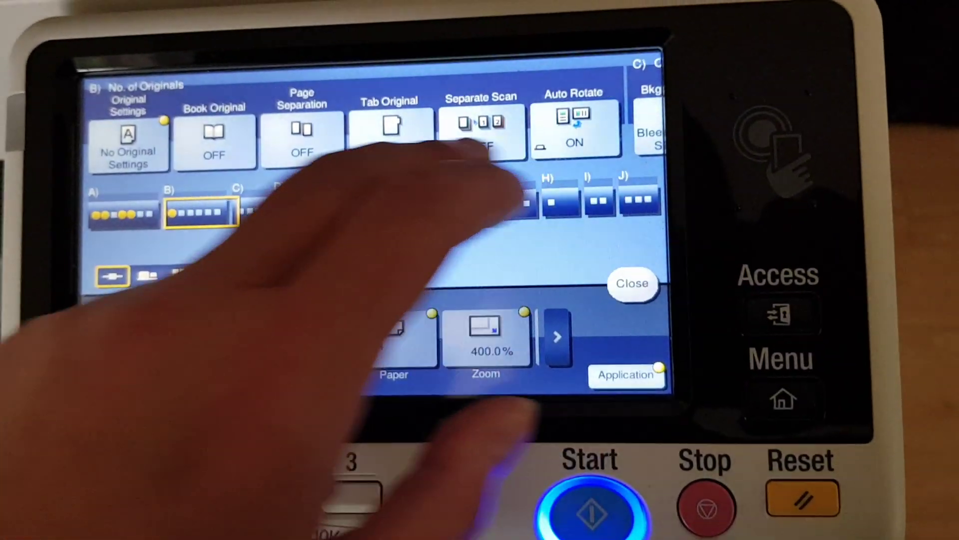
left_click(254, 210)
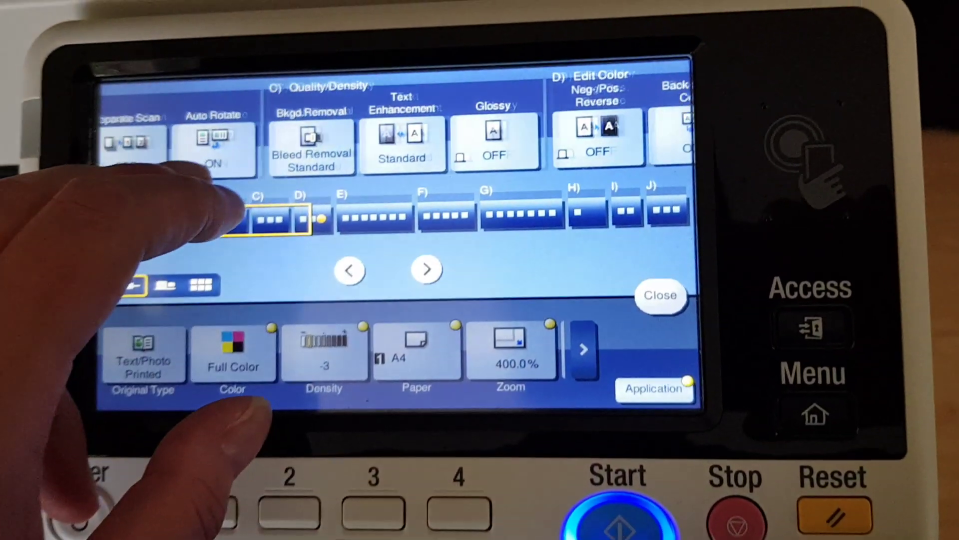
Turn Mirror Image on in the layout functions
left_click(348, 199)
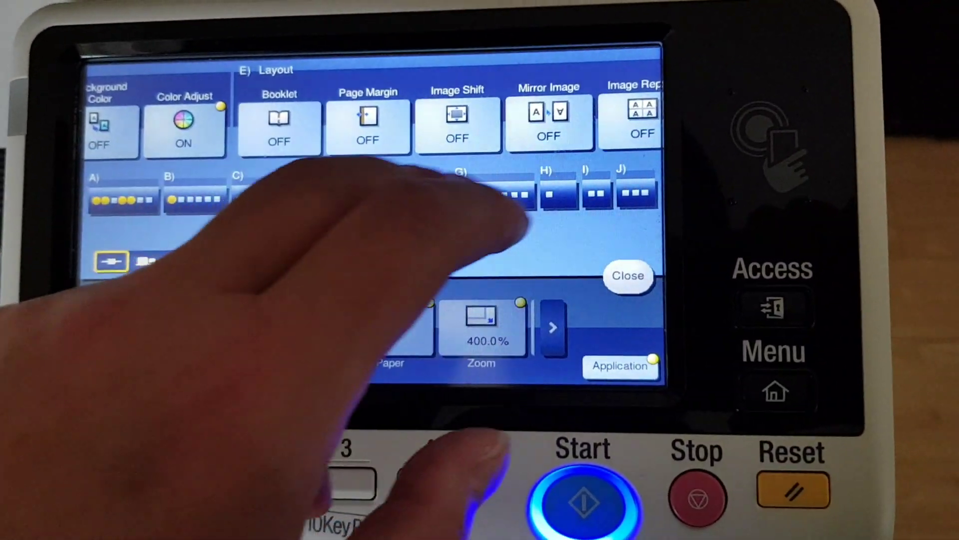
left_click(590, 120)
left_click(185, 176)
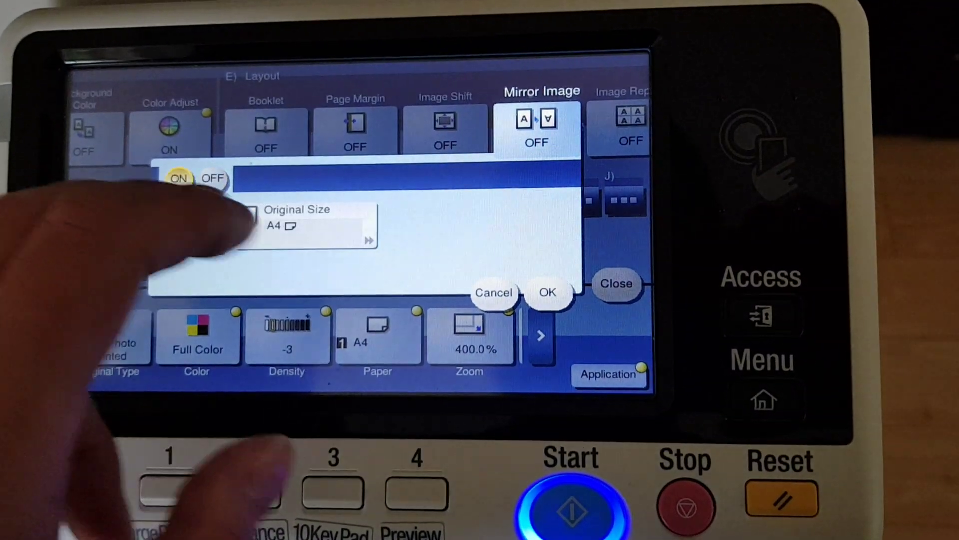
left_click(543, 289)
left_click(611, 272)
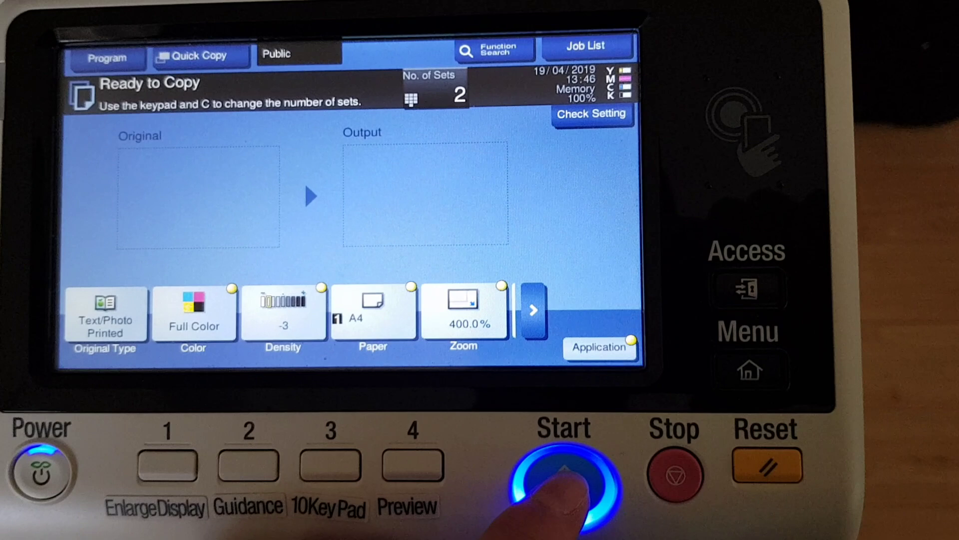
Scan the A4 original and print two sets of job 1415 at 400%
left_click(581, 480)
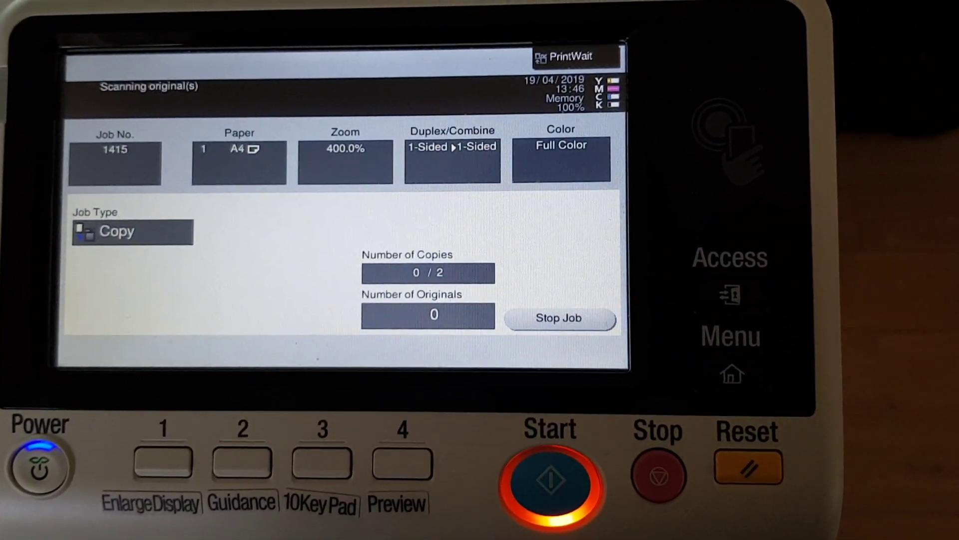
left_click(259, 313)
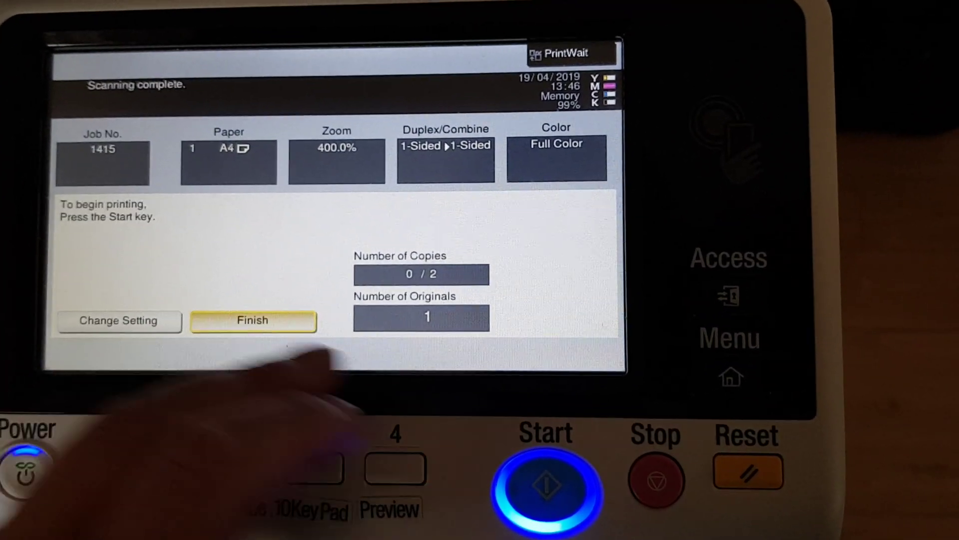
left_click(550, 476)
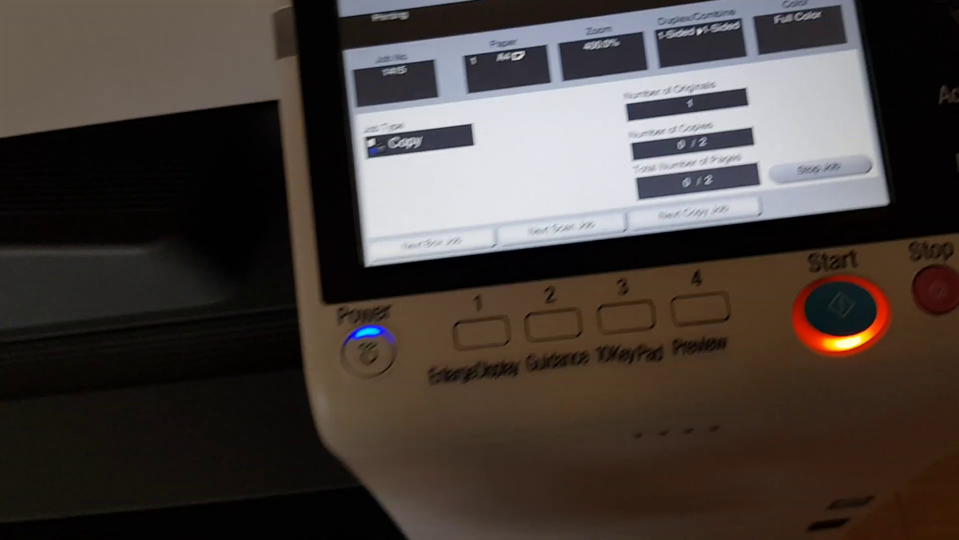